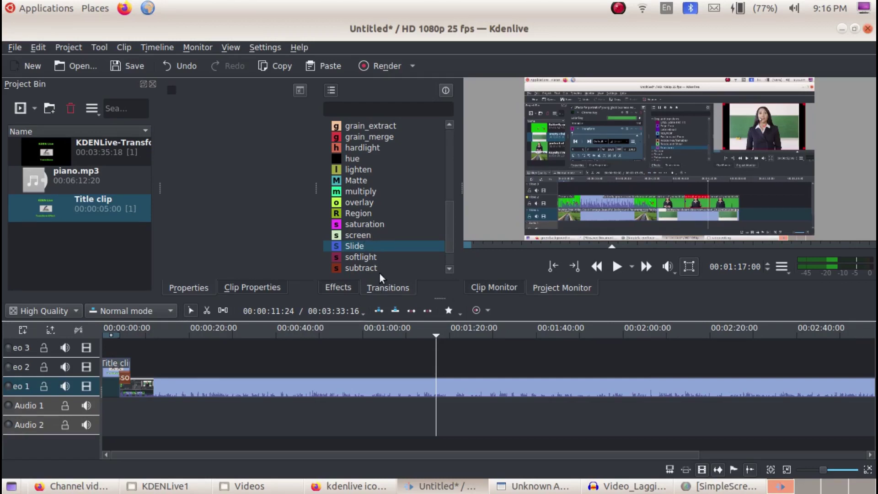
- Select the KDENLive-Transform_effect clip on track Video 1 and try to add the Slide transition to its properties
drag(404, 249, 260, 221)
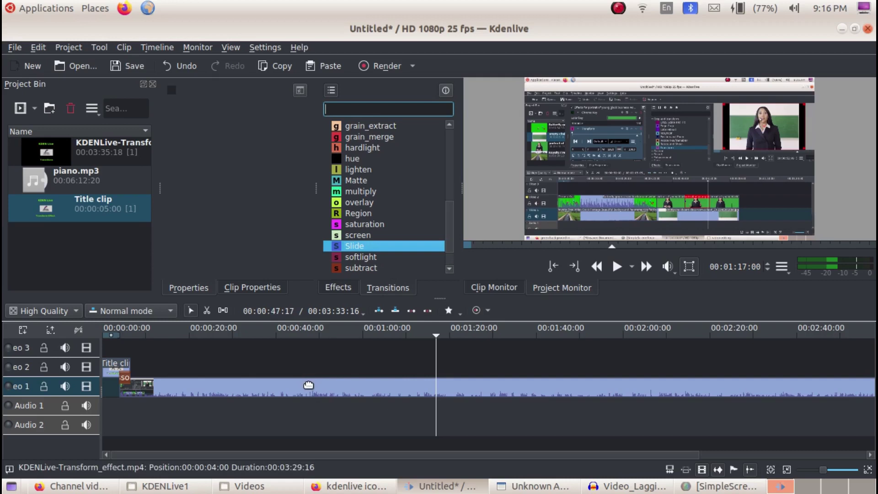
click(308, 386)
drag(380, 249, 246, 215)
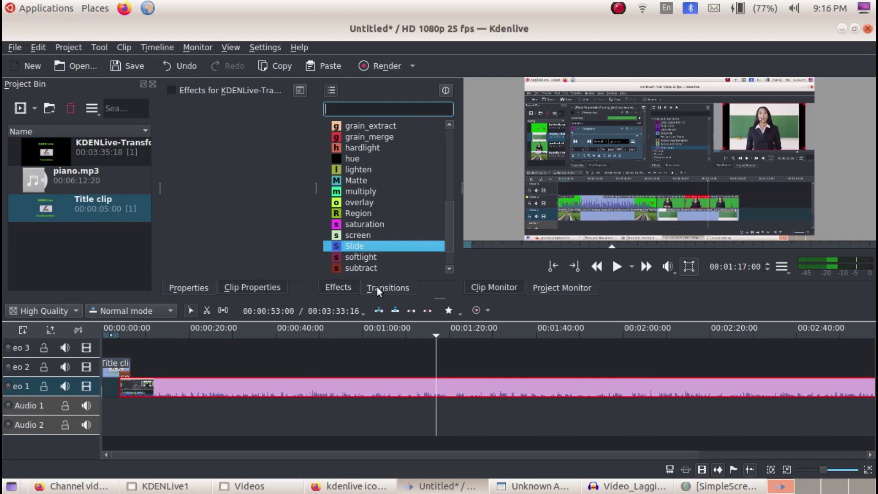
- Apply the Auto Mask effect from Blur and hide to the selected clip and widen the effect properties area
click(344, 289)
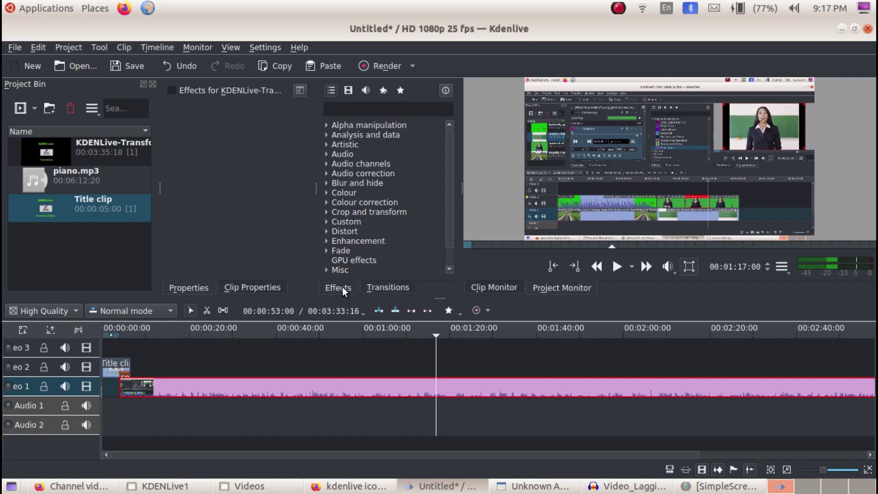
click(327, 183)
drag(366, 193, 209, 188)
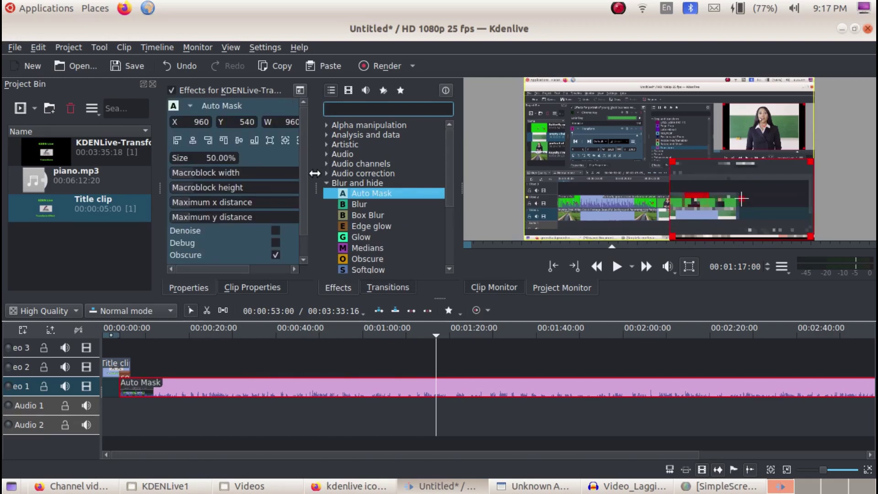
drag(316, 188, 364, 188)
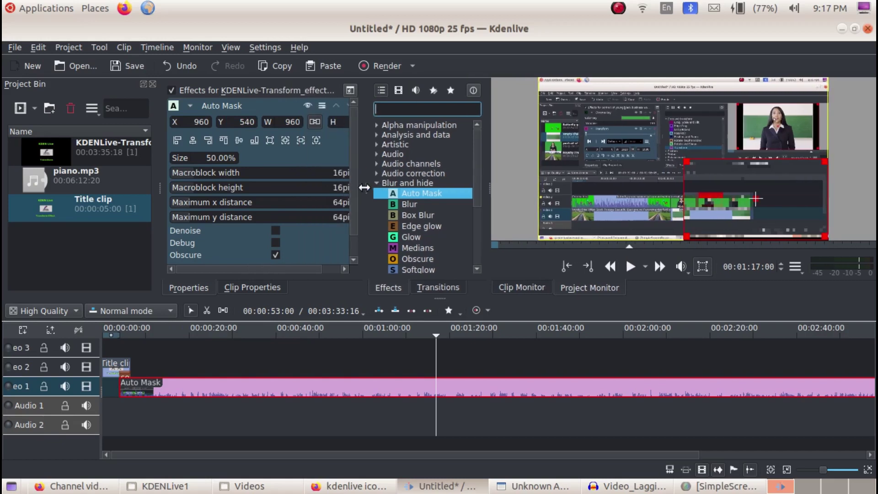
- Hide the Properties panel and restore it in front of Clip Properties
click(350, 90)
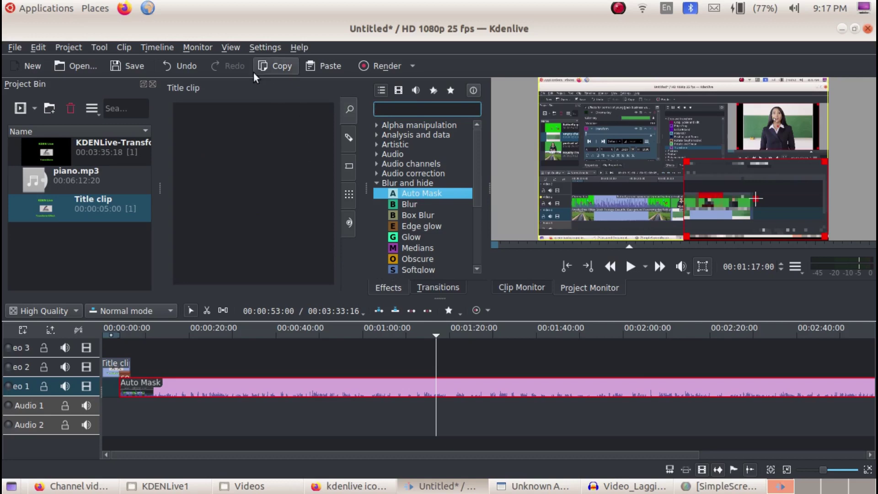
click(231, 49)
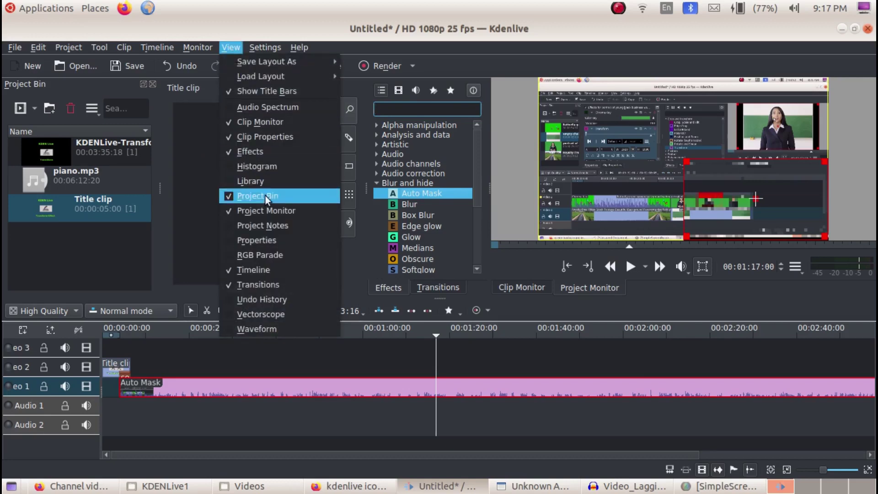
click(269, 241)
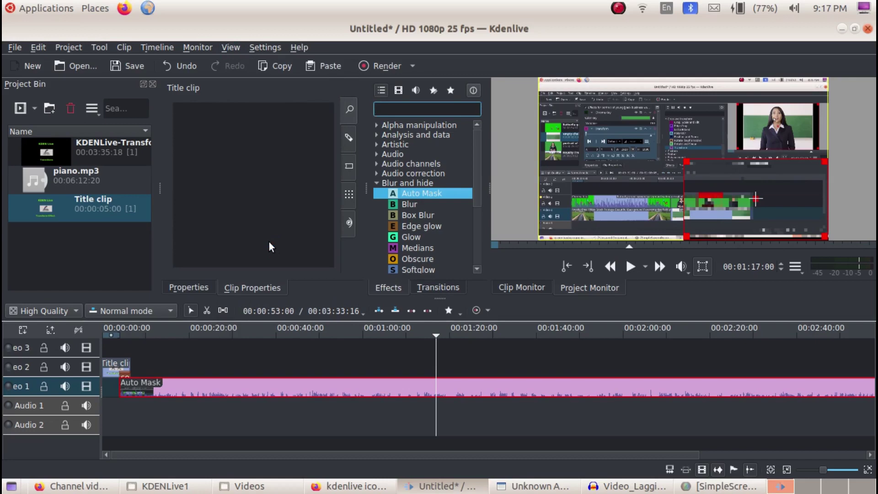
click(196, 288)
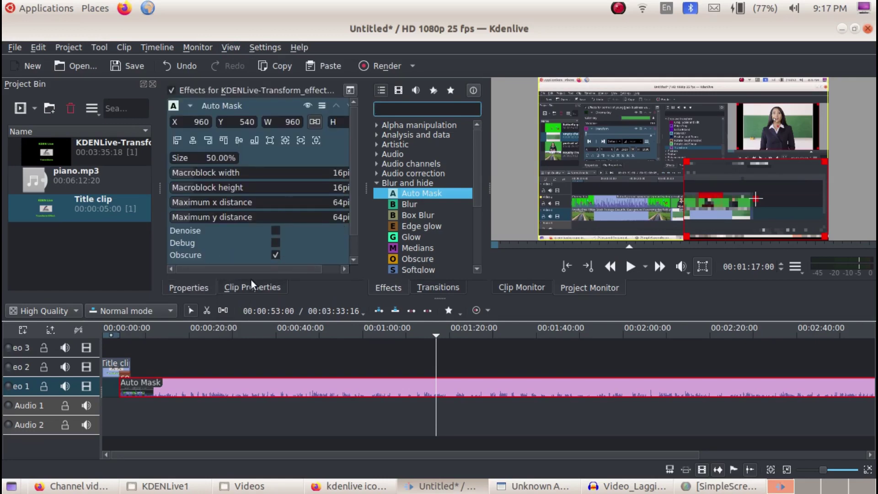
- Hide the Clip Monitor and show it again
click(231, 50)
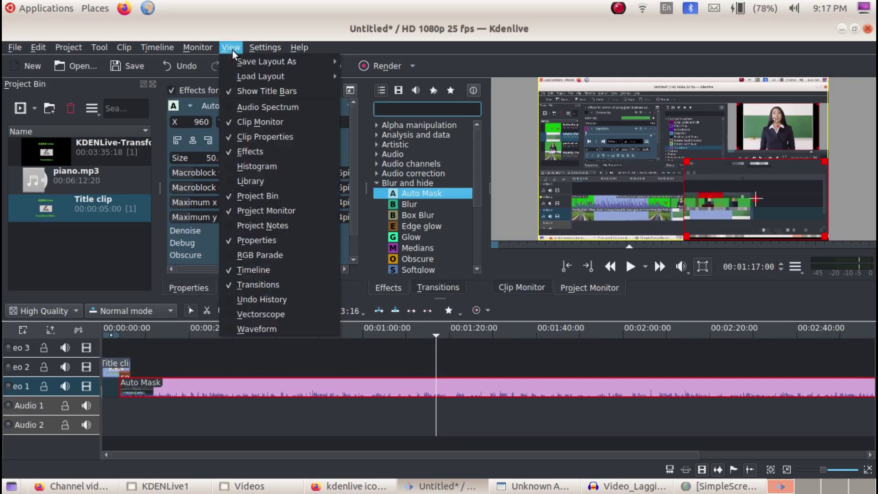
click(246, 121)
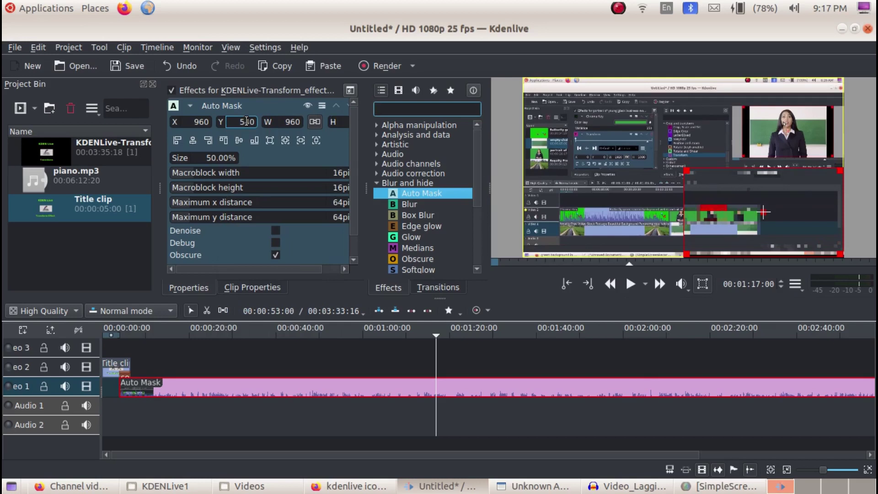
click(231, 51)
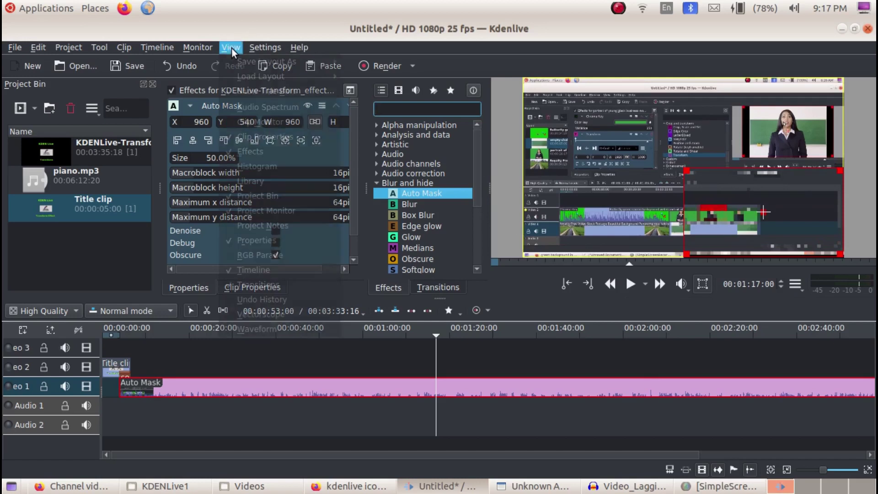
click(251, 121)
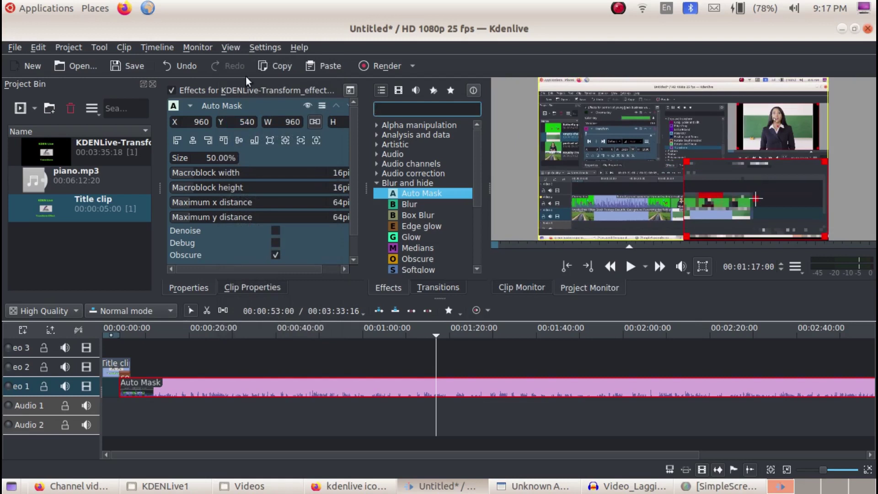
- Hide the Clip Monitor so only the Project Monitor is displayed
click(227, 48)
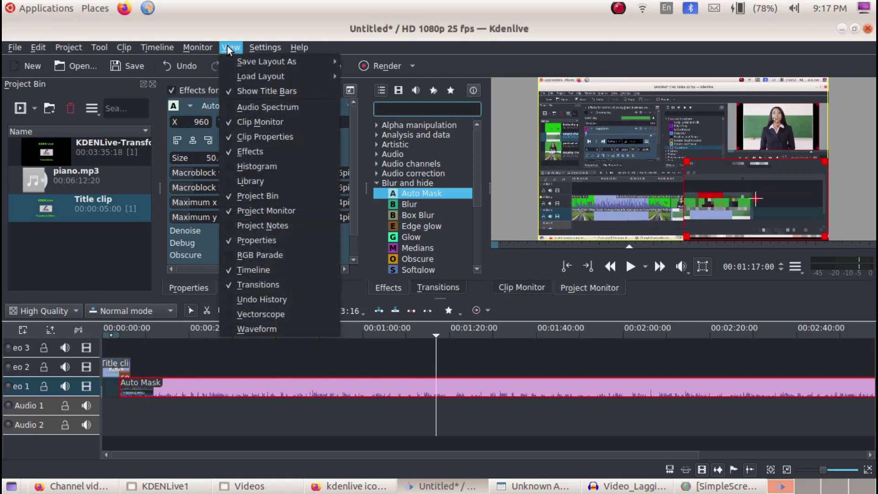
click(280, 28)
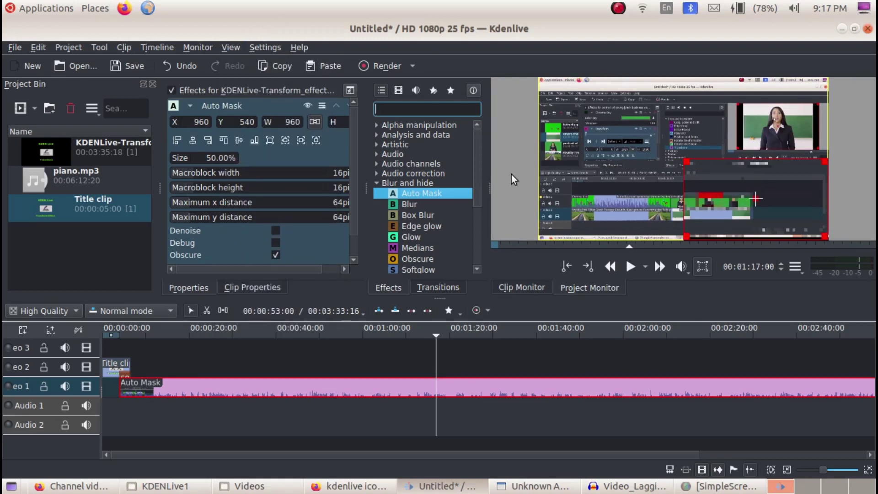
click(232, 48)
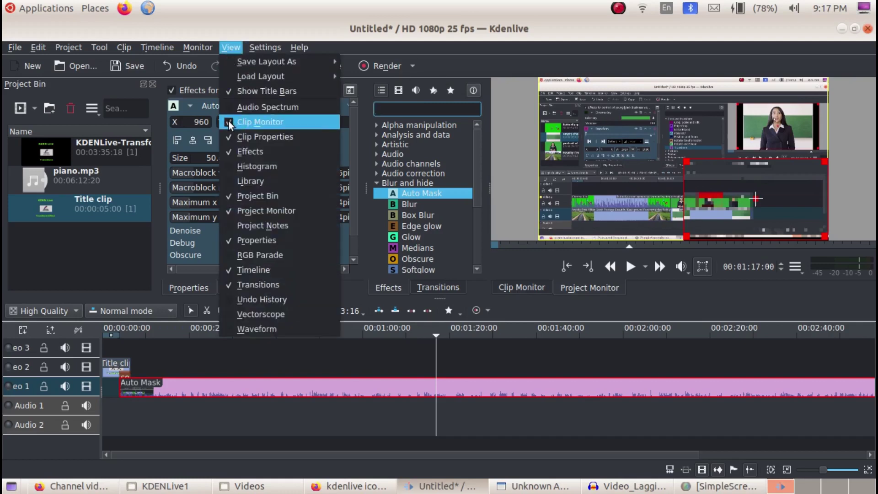
click(230, 123)
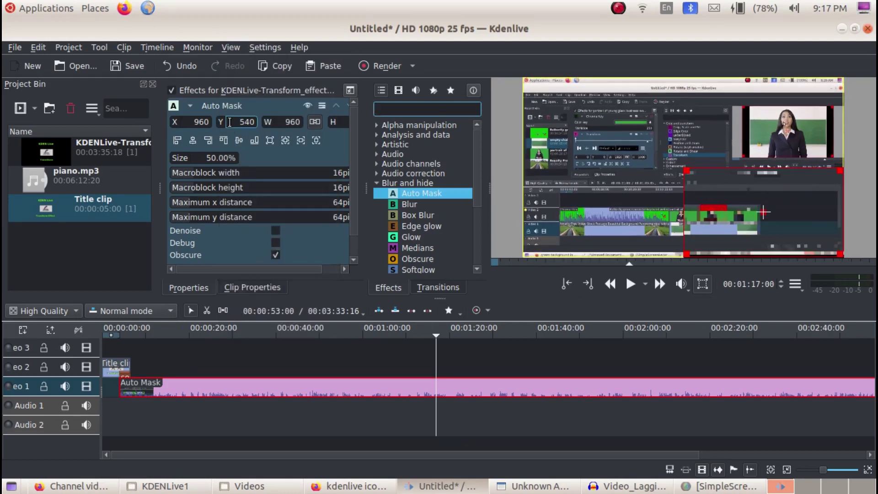
- Hide the Clip Properties panel and show it again
click(227, 51)
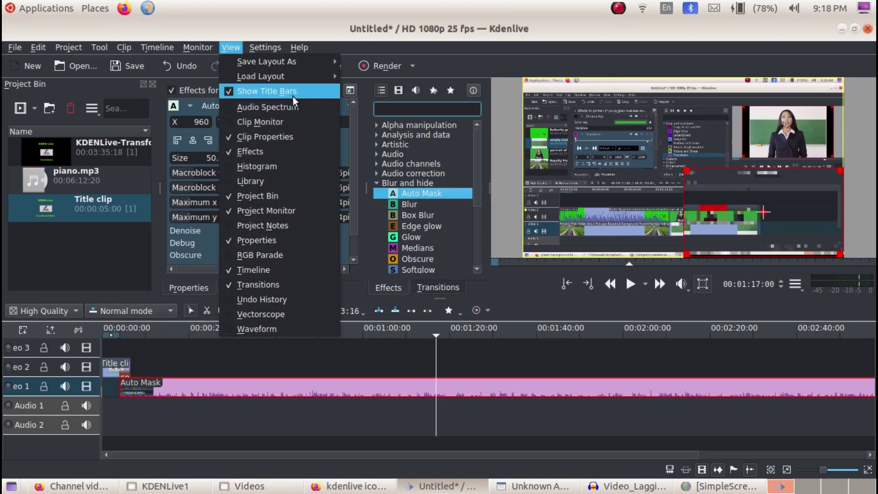
click(237, 138)
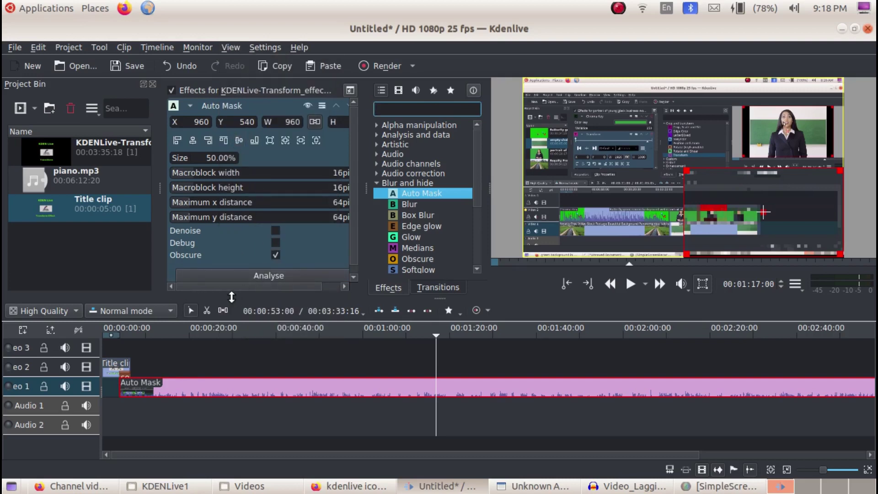
click(230, 48)
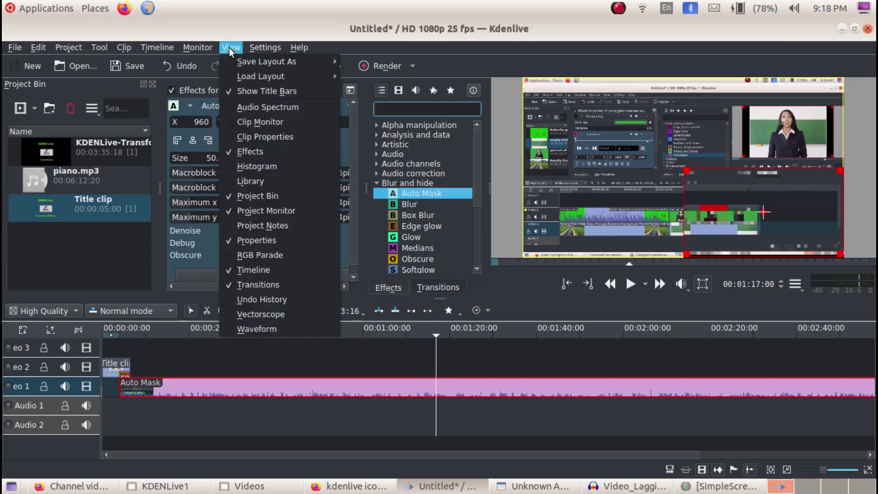
click(241, 137)
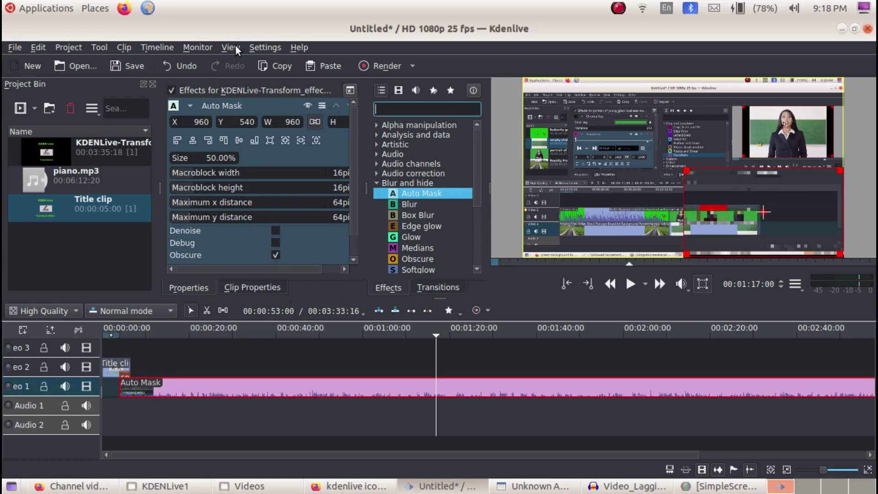
- Hide the Transitions panel and show it again beside Effects
click(231, 48)
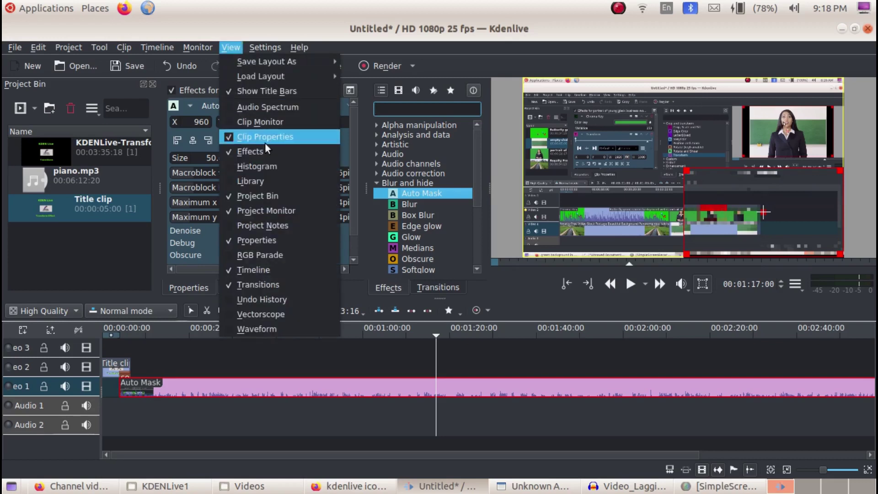
click(273, 286)
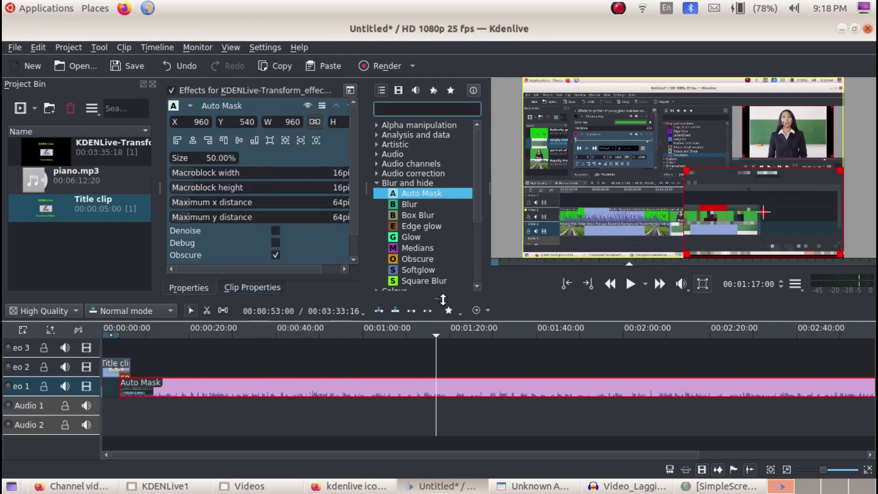
click(230, 48)
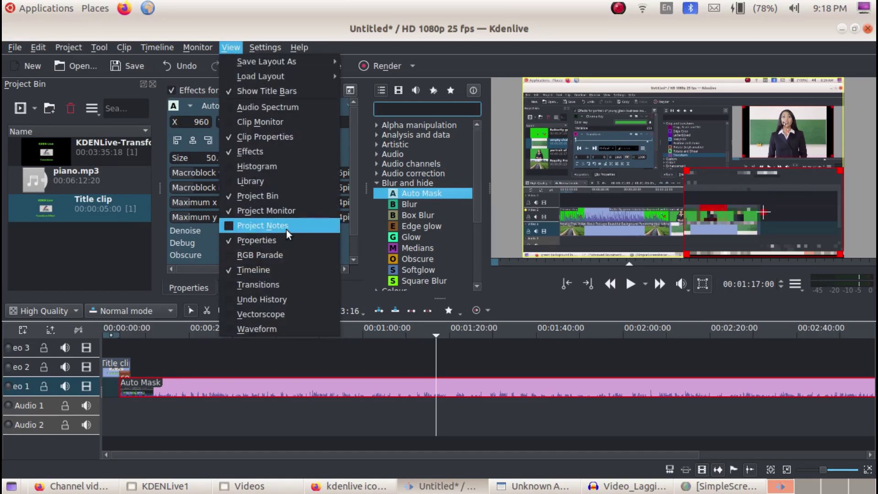
click(266, 284)
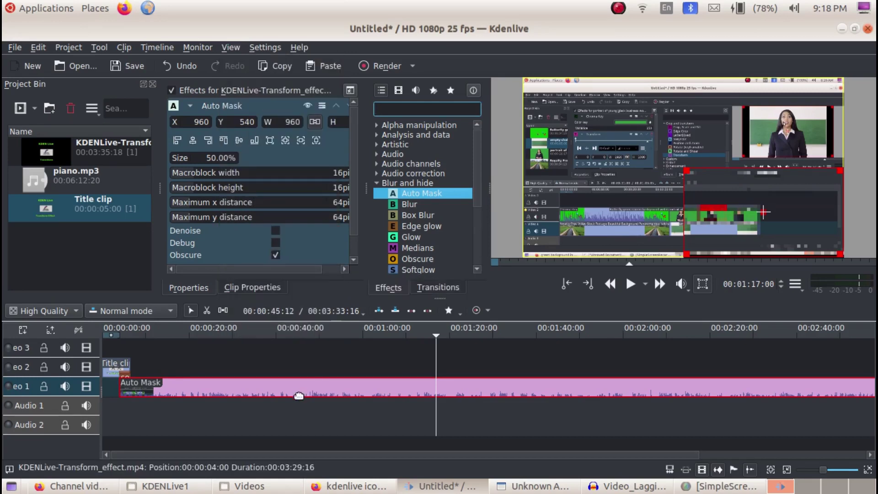
- Hide the Timeline and show it again
click(231, 48)
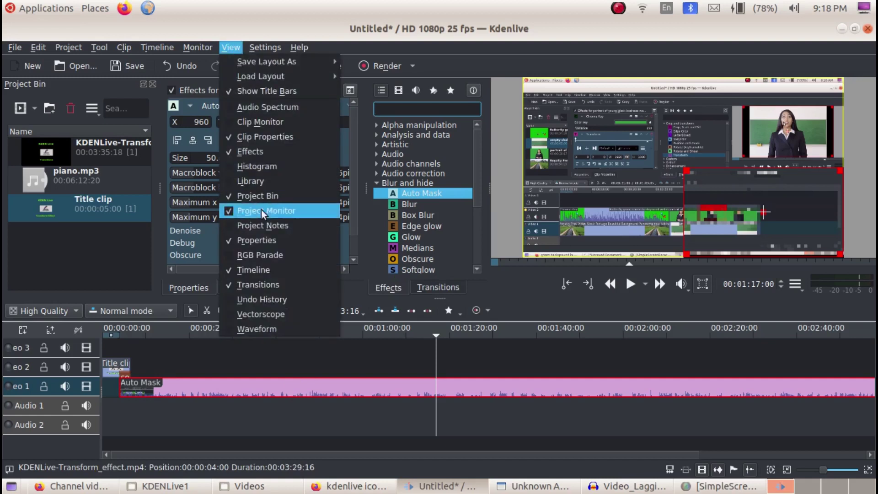
click(256, 268)
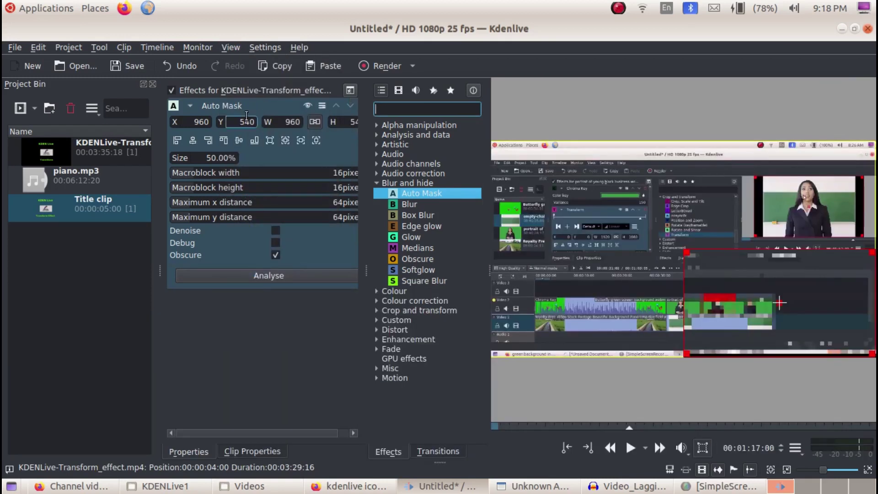
click(230, 48)
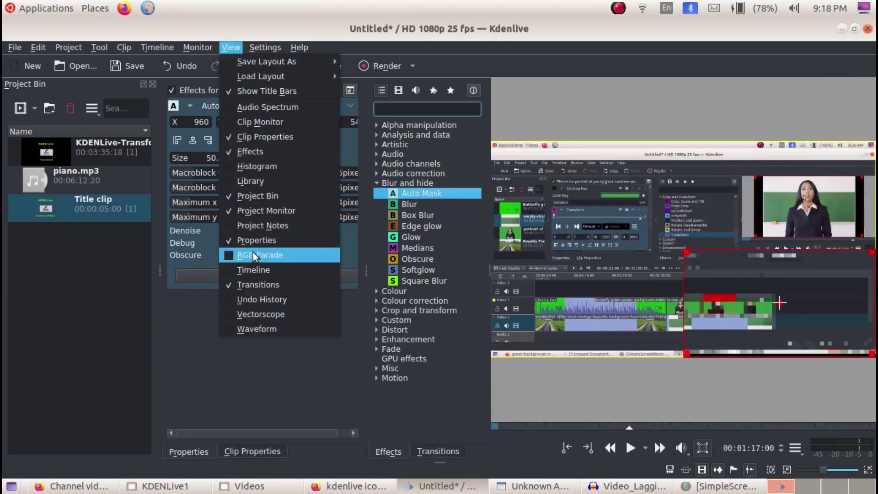
click(253, 269)
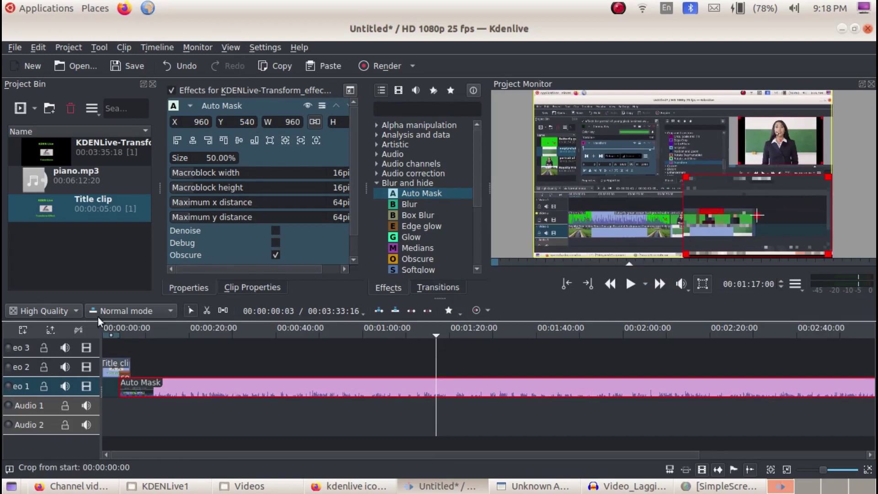
- Look at the options for saving the current window layout without saving one
click(227, 49)
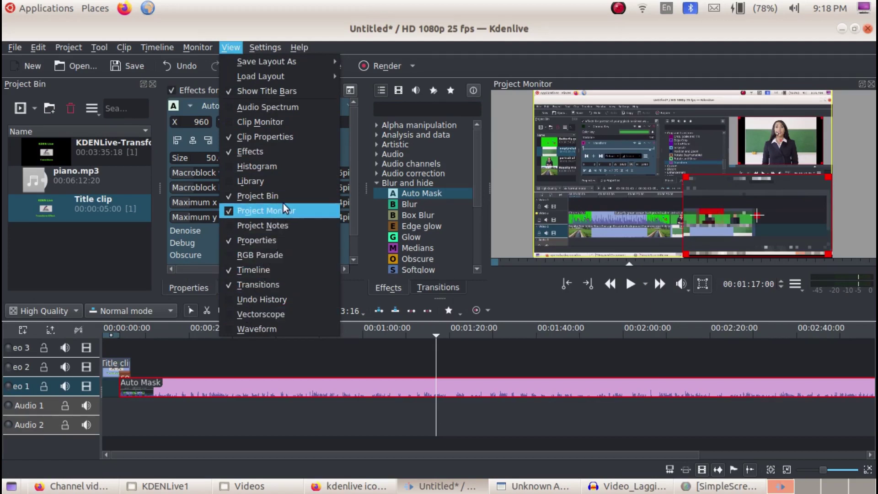
mouse_move(300, 79)
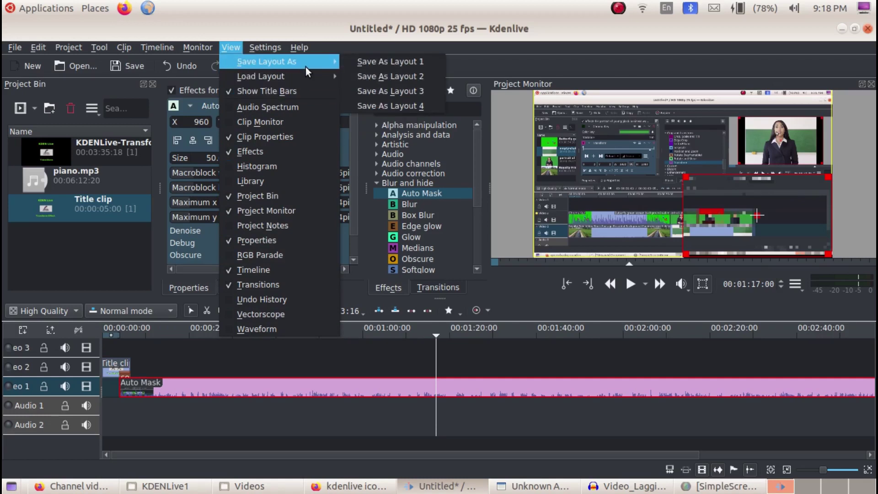
click(326, 42)
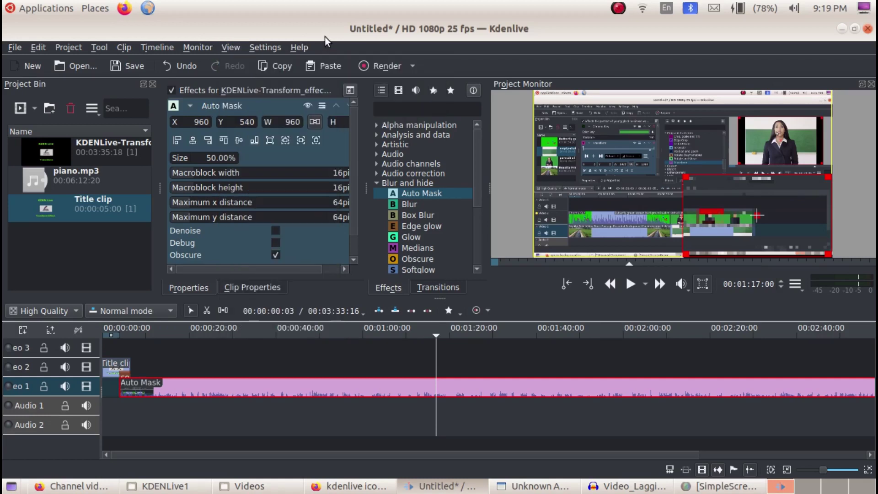
- Increase the height of the timeline tracks and bring the lower tracks into view
click(23, 330)
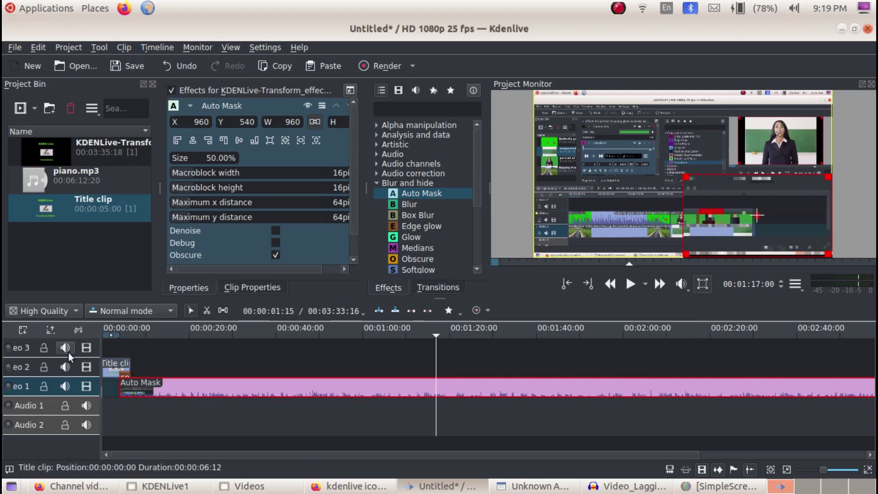
click(53, 329)
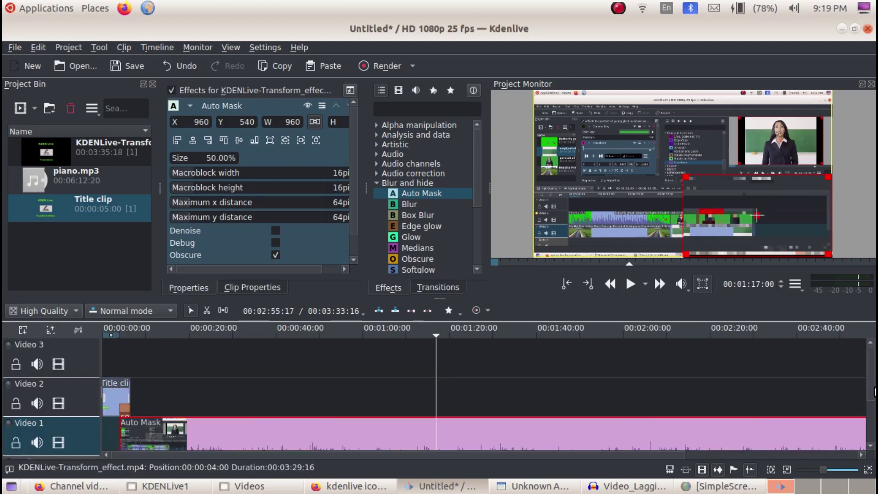
scroll(872, 389, down, 2)
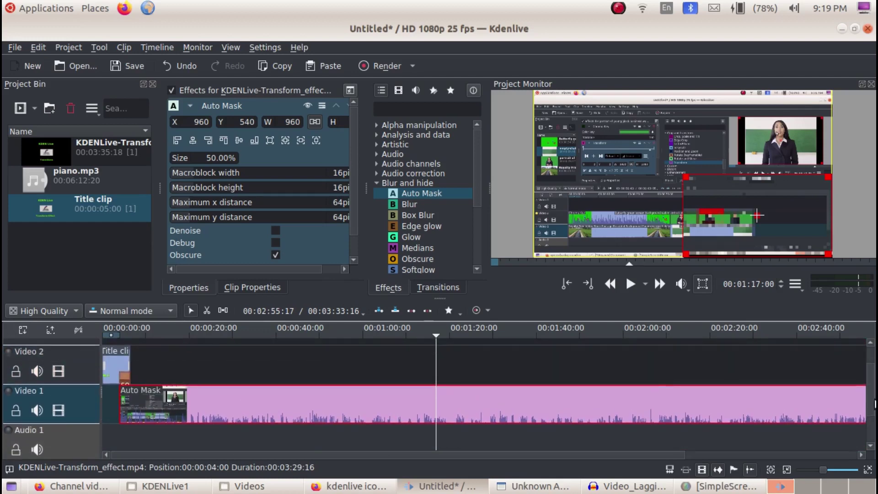
- Reduce the height of the timeline tracks and insert an audio track named Audio 3 above Audio 2
click(22, 333)
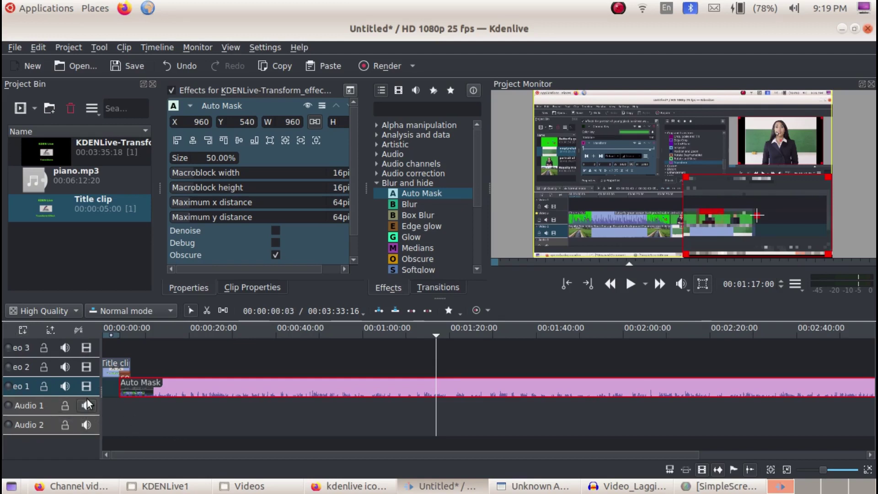
click(50, 432)
right_click(49, 429)
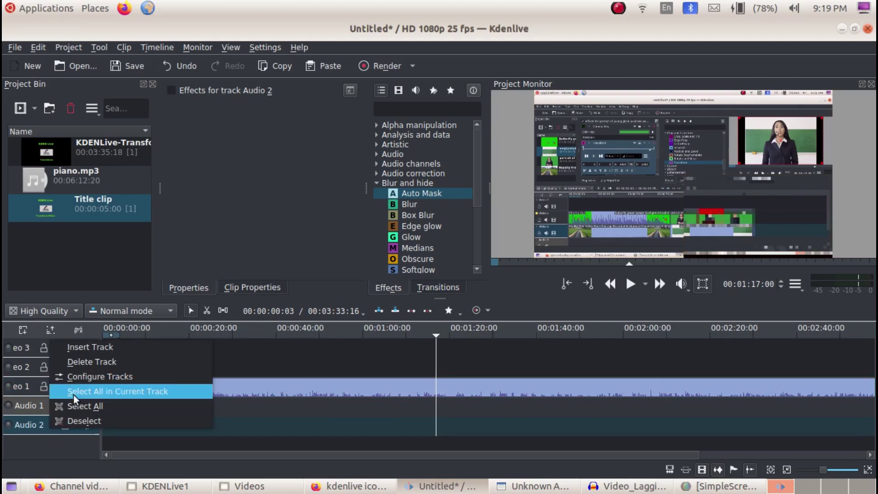
click(107, 351)
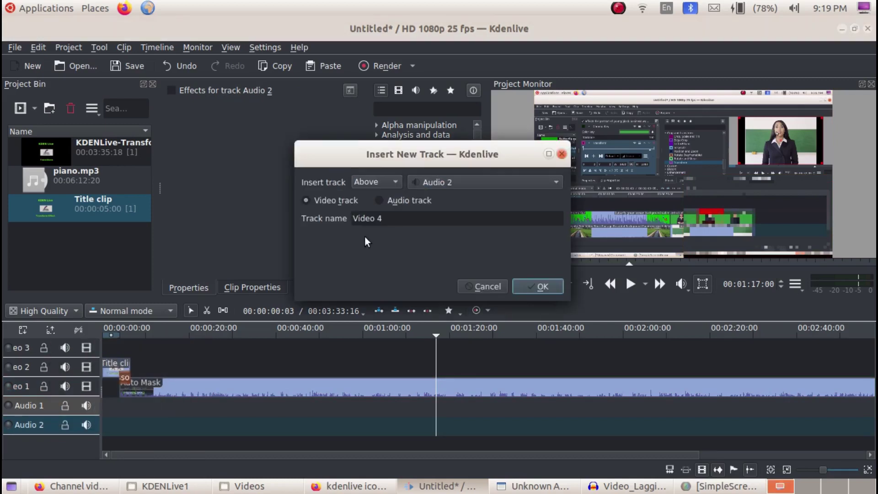
double_click(393, 217)
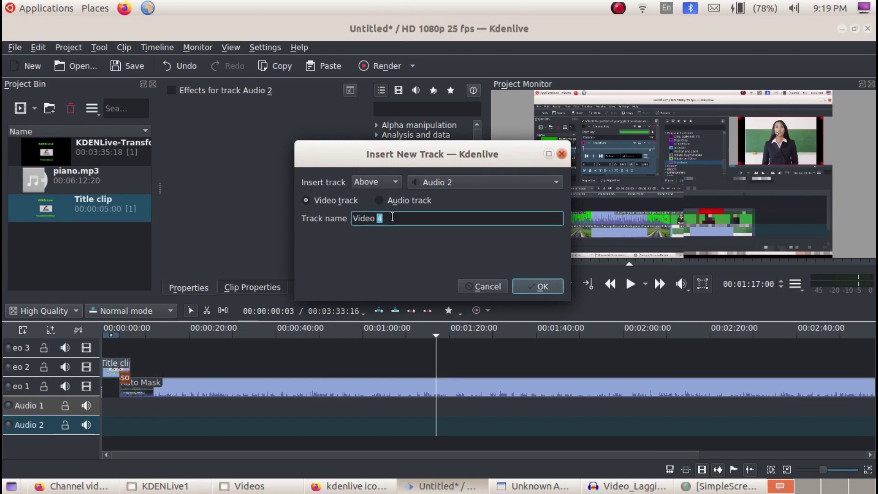
triple_click(392, 217)
text(Audio)
click(379, 201)
click(533, 286)
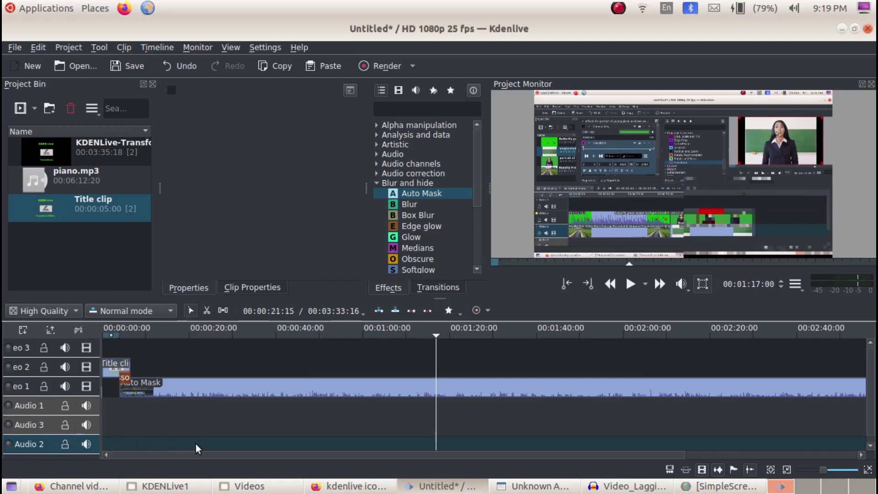
- Look through the Configure Tracks settings, selecting Audio 2, Video 3 and Video 2, and close them without making changes
right_click(37, 443)
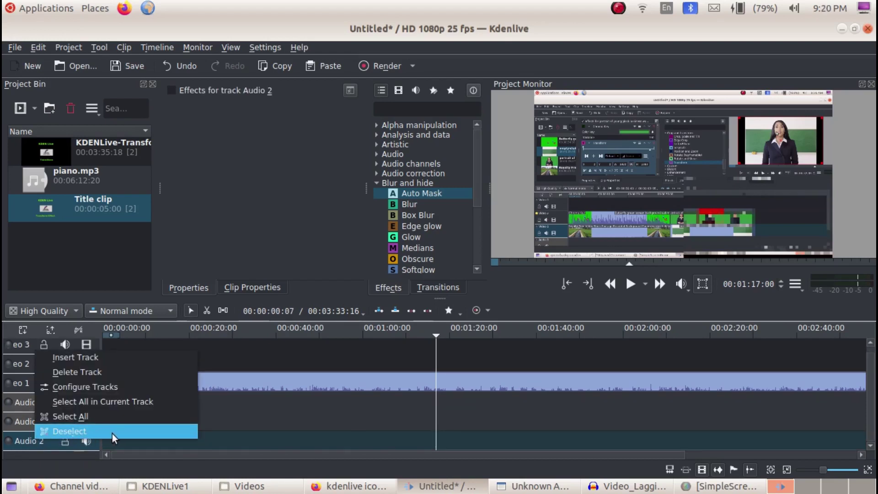
click(128, 388)
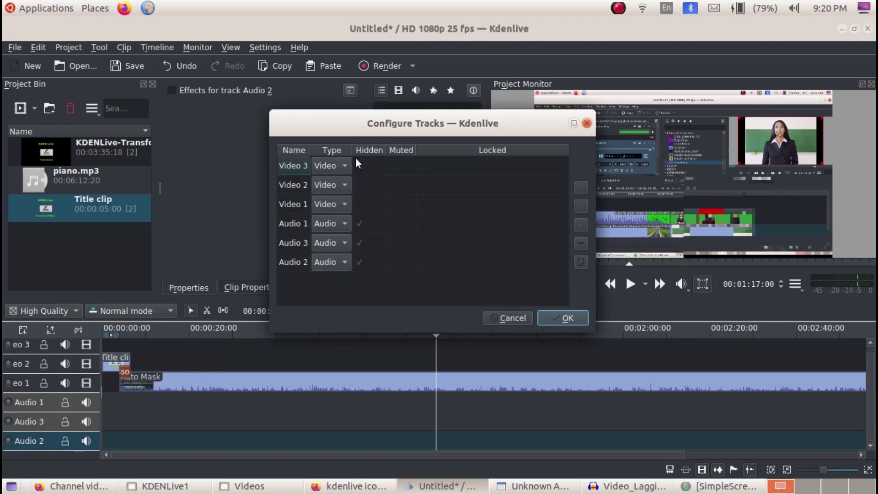
click(289, 263)
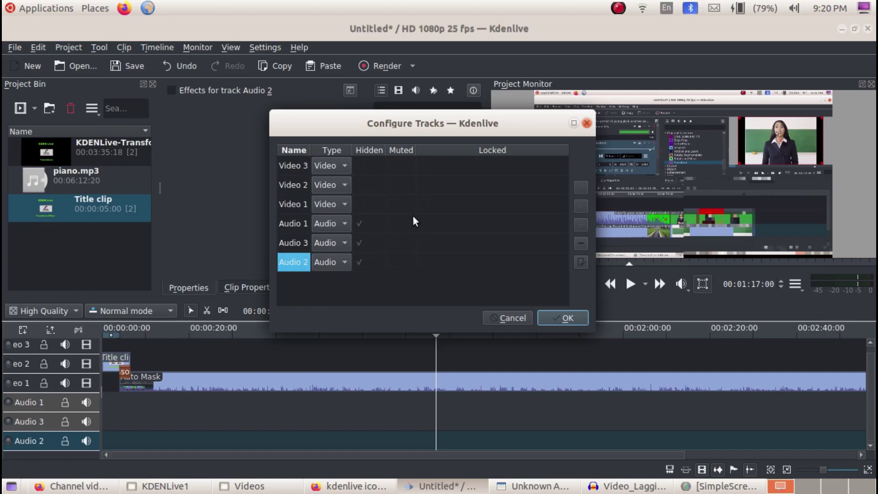
click(292, 167)
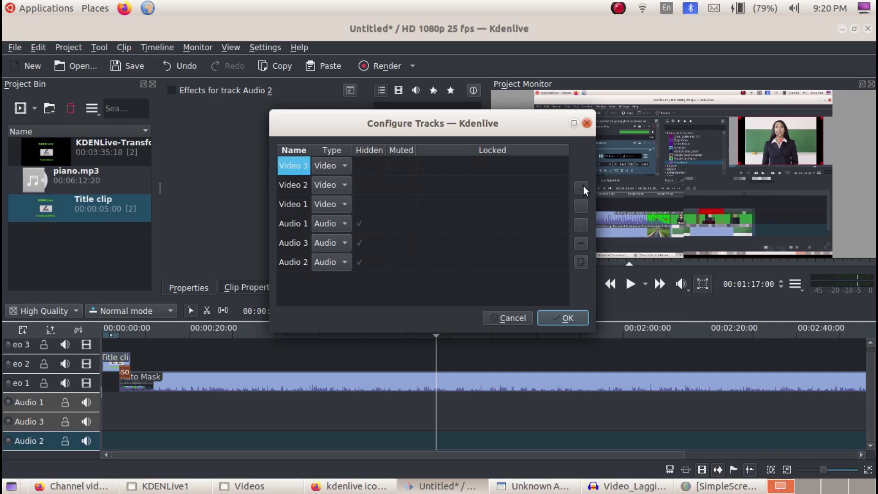
click(291, 187)
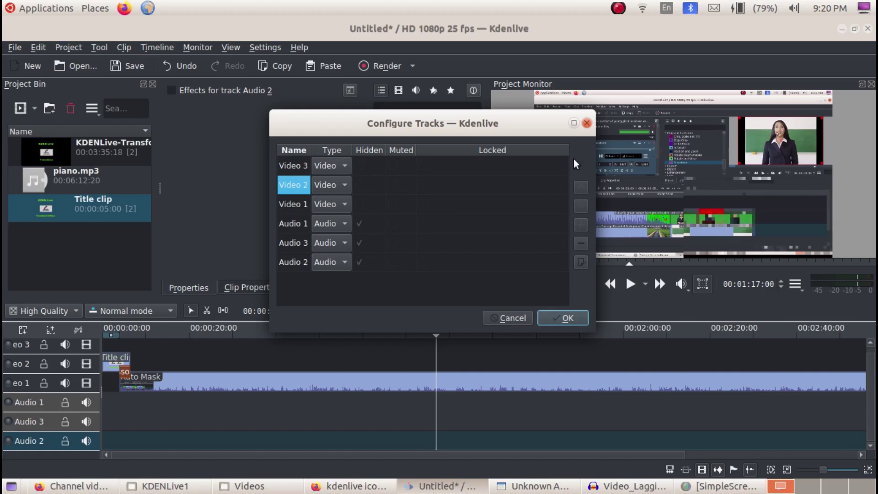
click(587, 123)
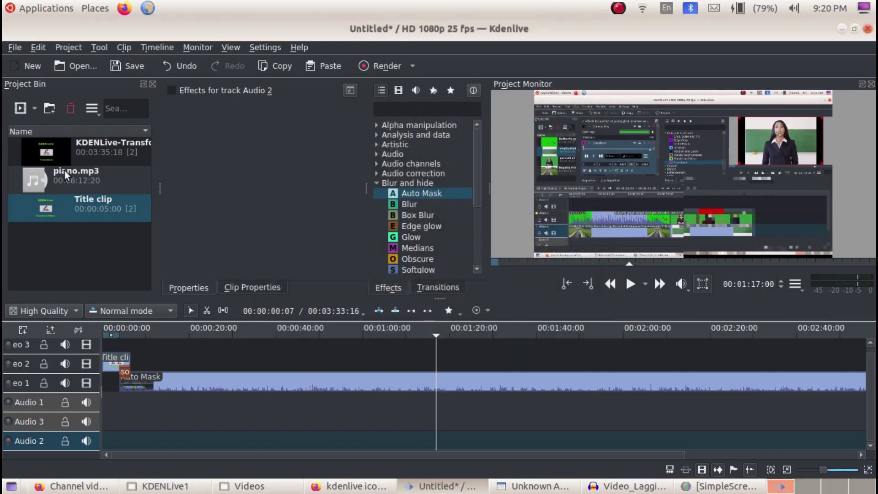
- Hide the Project Bin and show it again
click(226, 47)
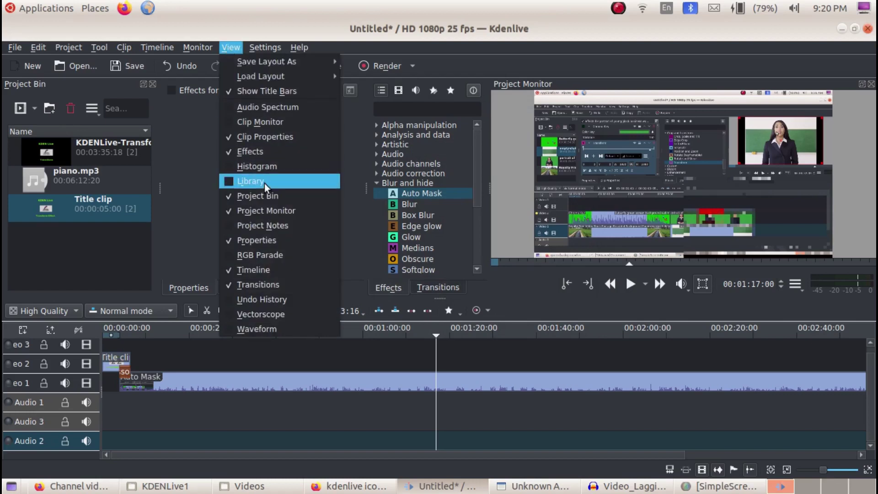
click(258, 195)
click(234, 48)
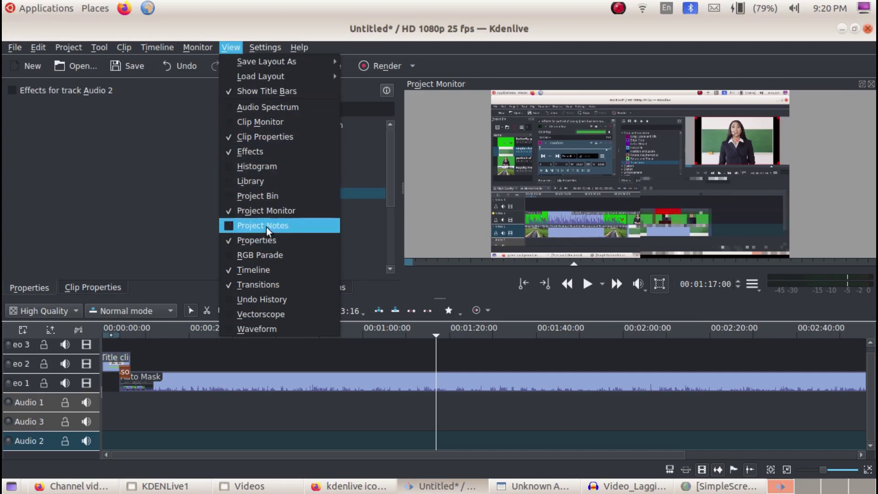
click(273, 198)
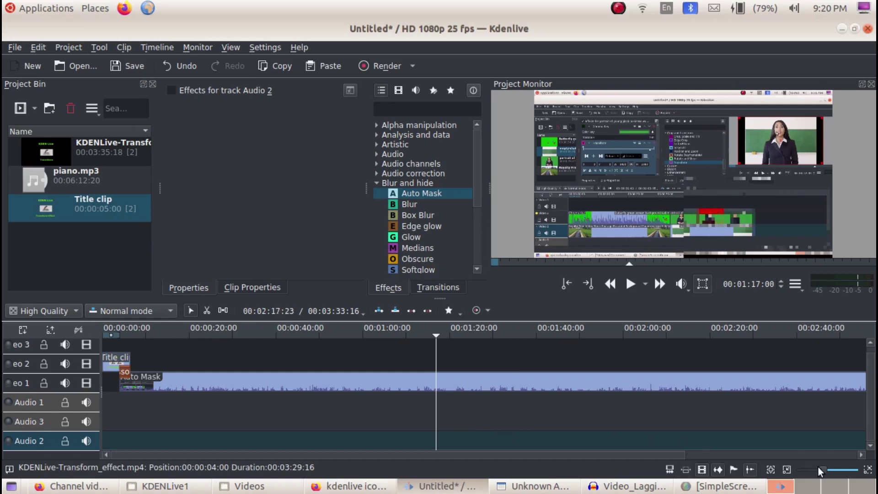
- Turn on automatic splitting of audio and video, and replace the clip on Video 1 with a new copy of KDENLive-Transform_effect.mp4
mouse_move(821, 468)
mouse_down()
mouse_move(841, 472)
mouse_move(813, 475)
mouse_move(822, 475)
mouse_up()
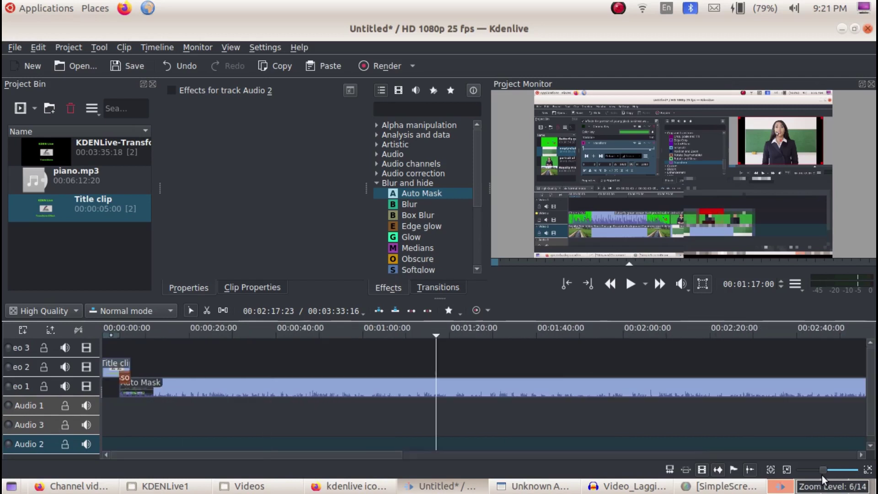
click(668, 471)
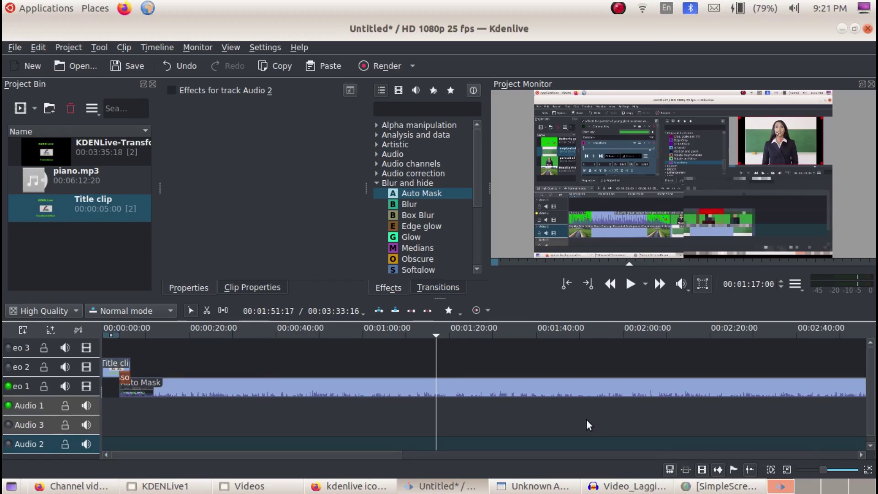
click(570, 388)
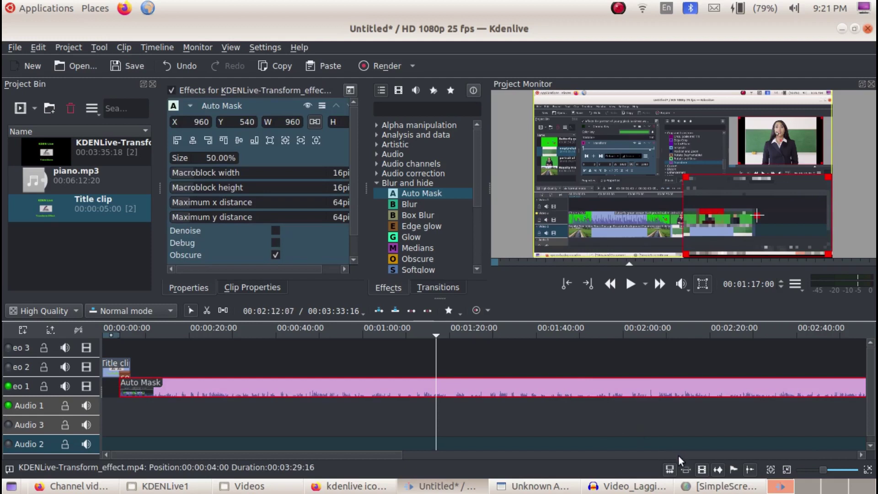
click(667, 470)
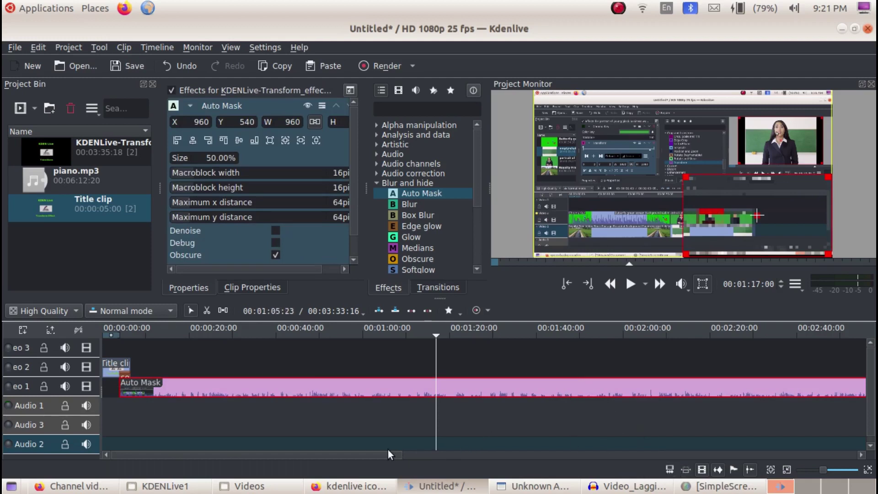
drag(382, 454, 339, 452)
click(667, 475)
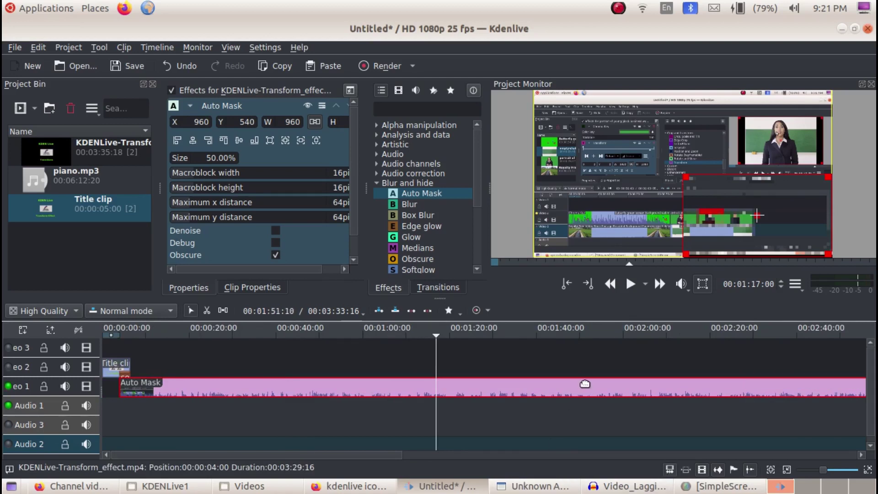
key(Delete)
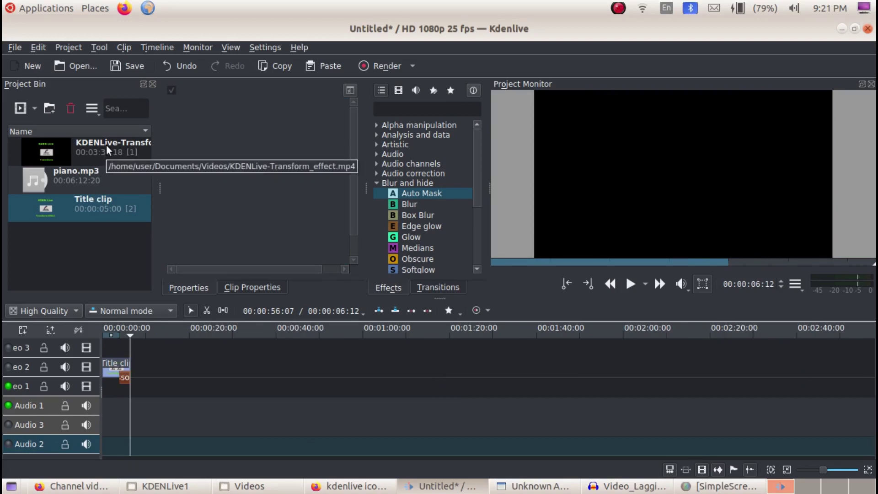
drag(106, 145, 135, 389)
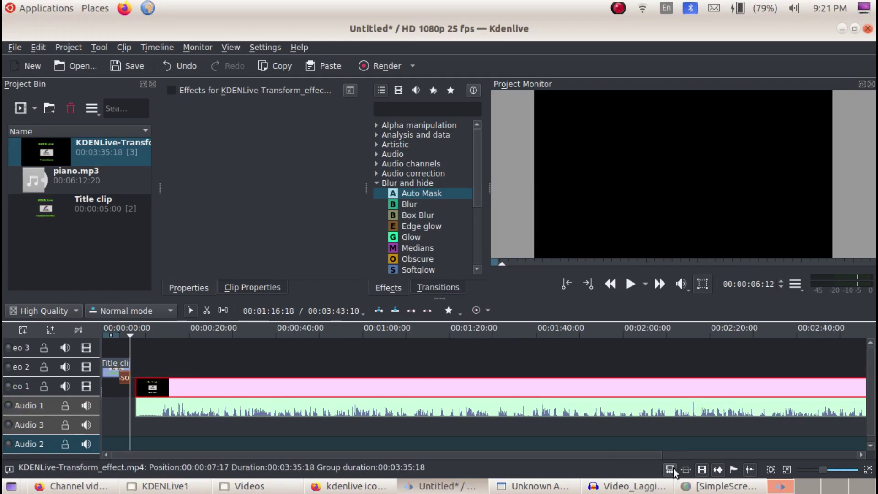
- Turn off automatic splitting and replace the split clip with an unsplit copy of KDENLive-Transform_effect.mp4 on Video 1, at the playhead
click(683, 412)
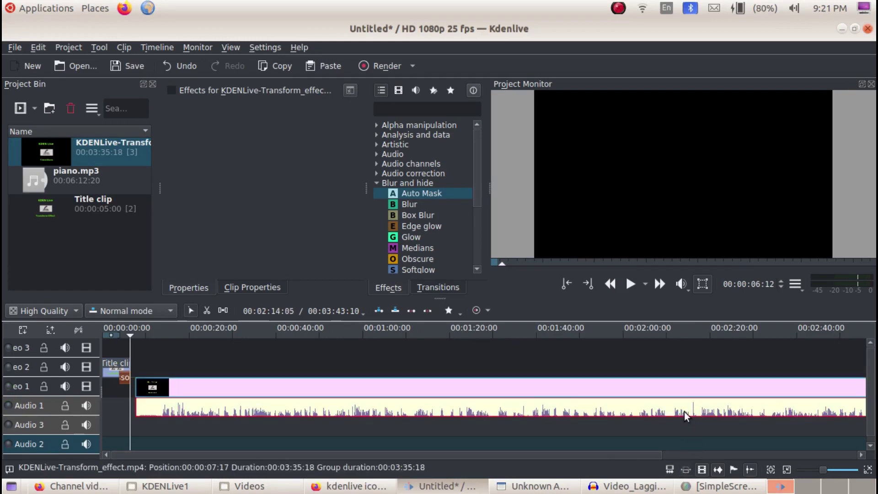
key(Delete)
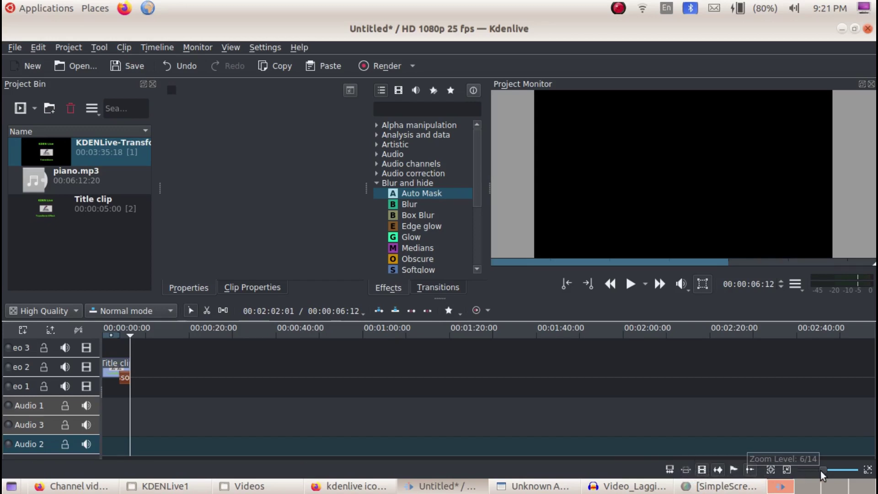
drag(133, 161, 135, 386)
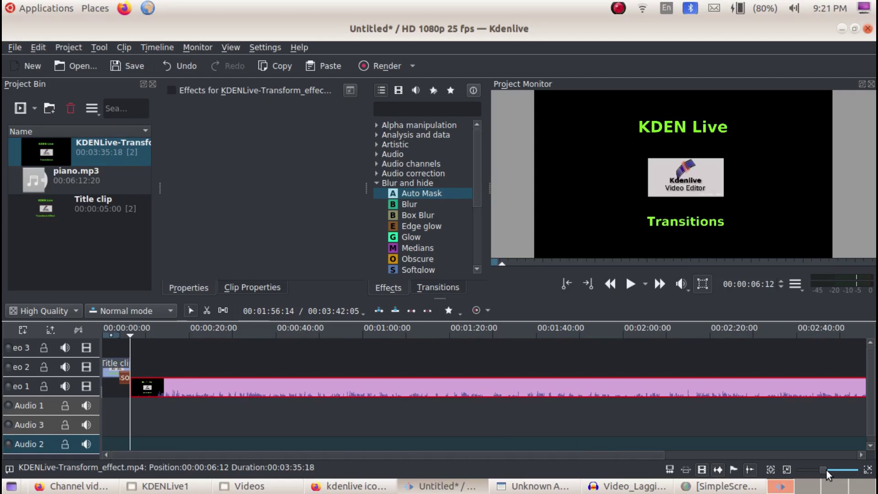
mouse_move(824, 470)
mouse_down()
mouse_move(793, 481)
mouse_move(823, 482)
mouse_up()
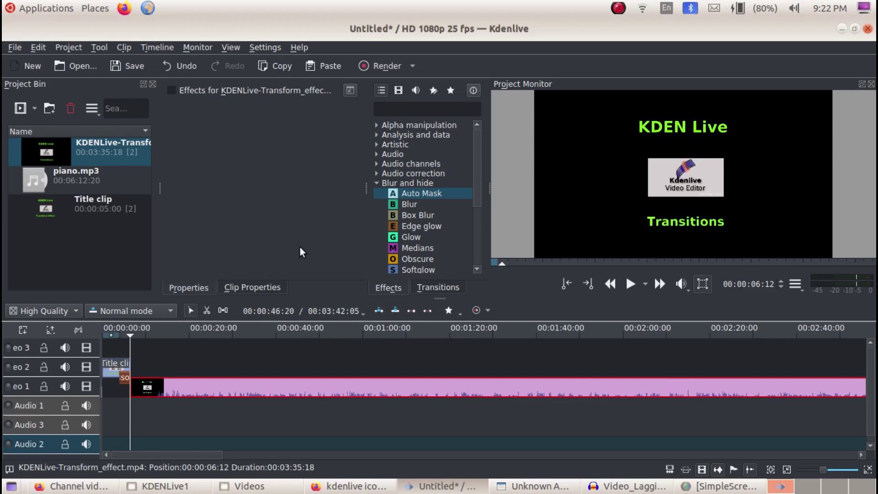
- Open the Home folder in the file manager, show hidden files, and locate the kdenliverc file inside .config
click(102, 13)
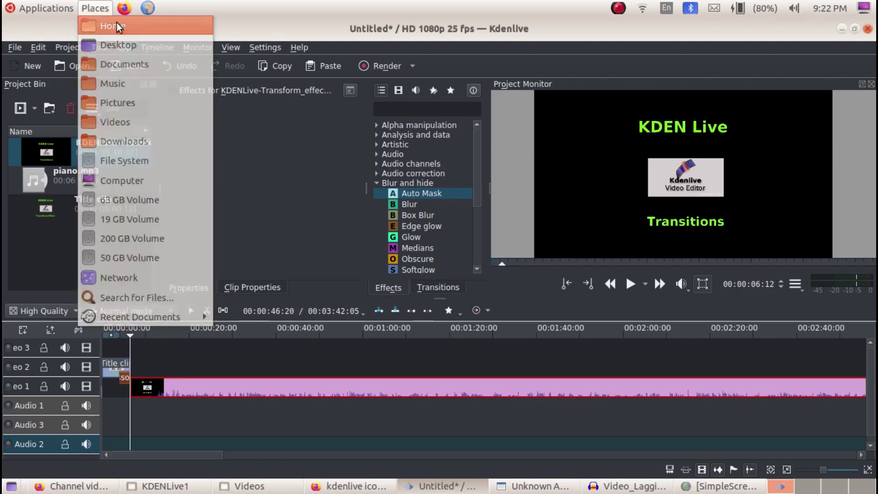
click(118, 27)
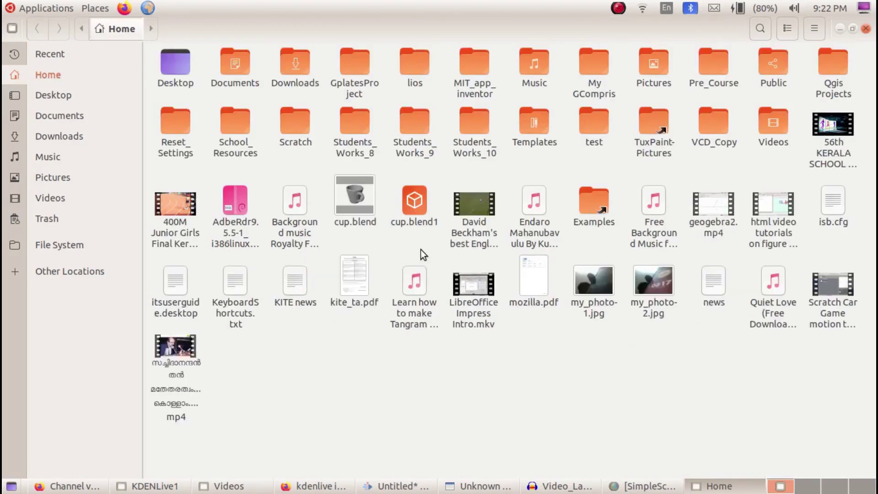
key(ctrl+h)
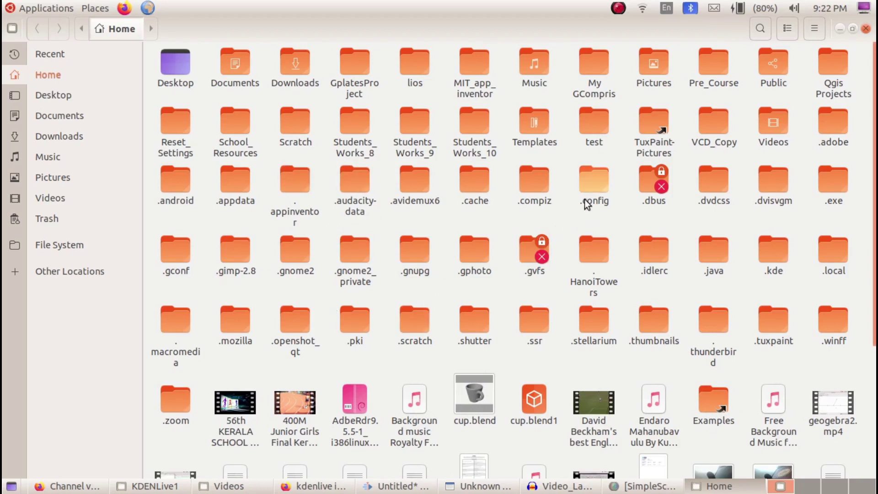
double_click(588, 184)
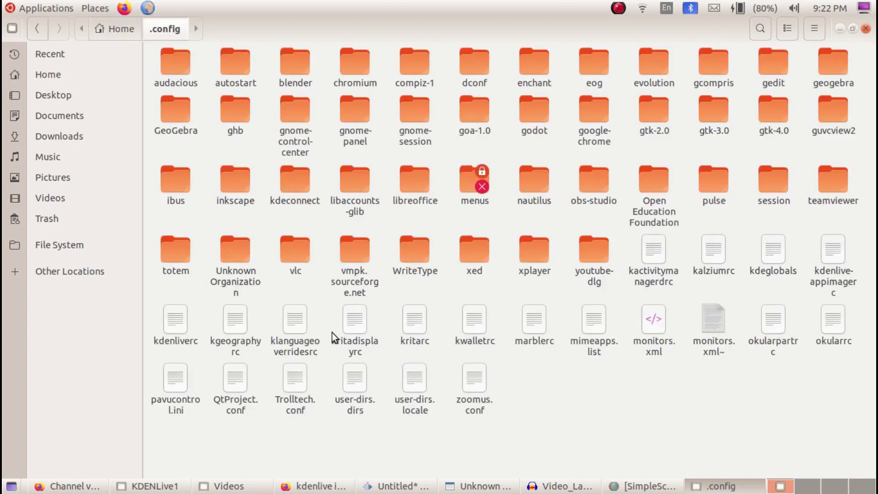
click(182, 339)
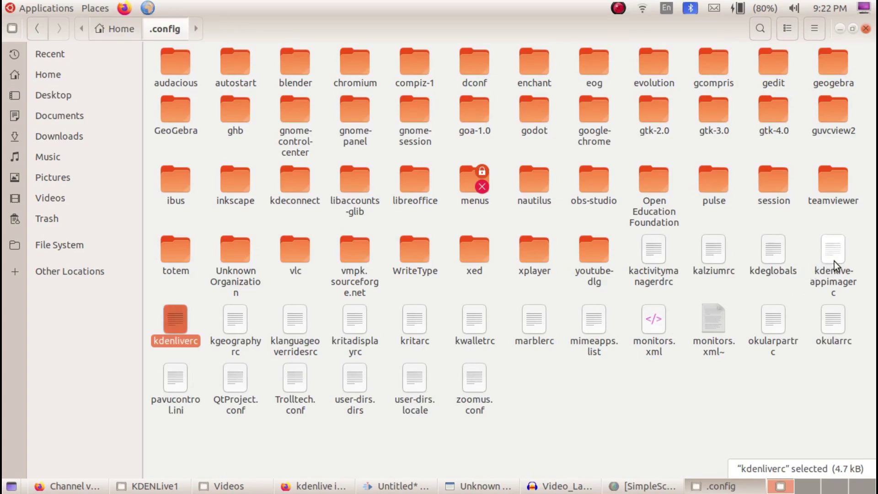
- Return to the Home folder and locate the kdenlive folder inside .cache
click(127, 29)
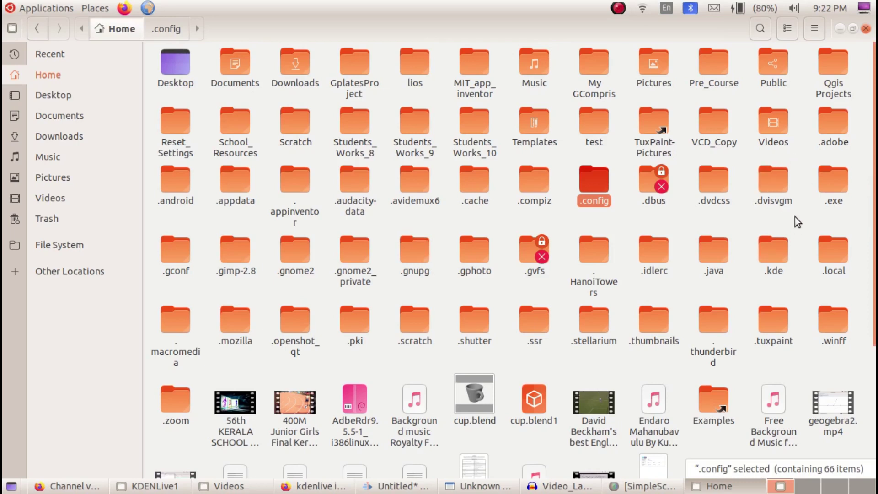
double_click(471, 177)
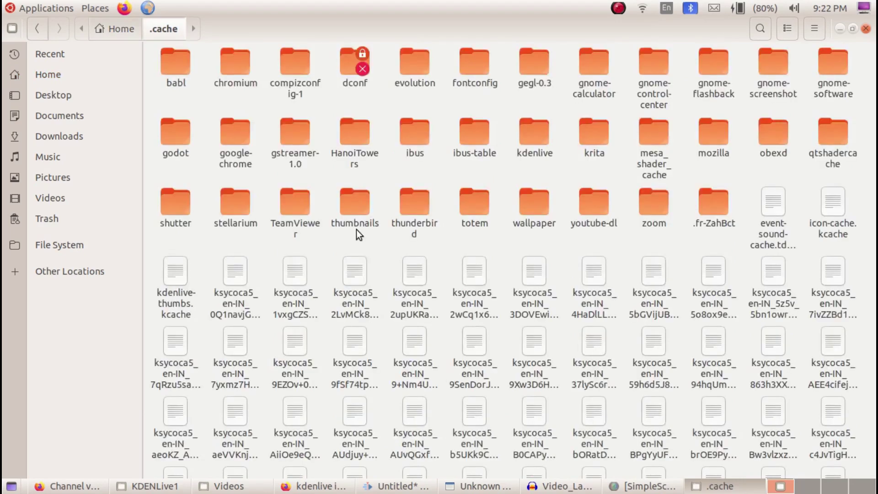
click(536, 143)
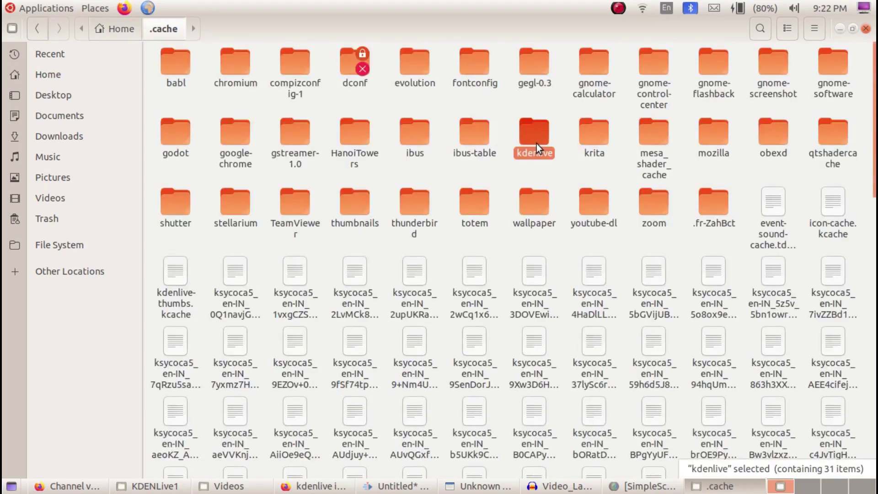
- Locate the kdenlive folder inside .local/share from the Home folder, and switch back to Kdenlive
click(124, 31)
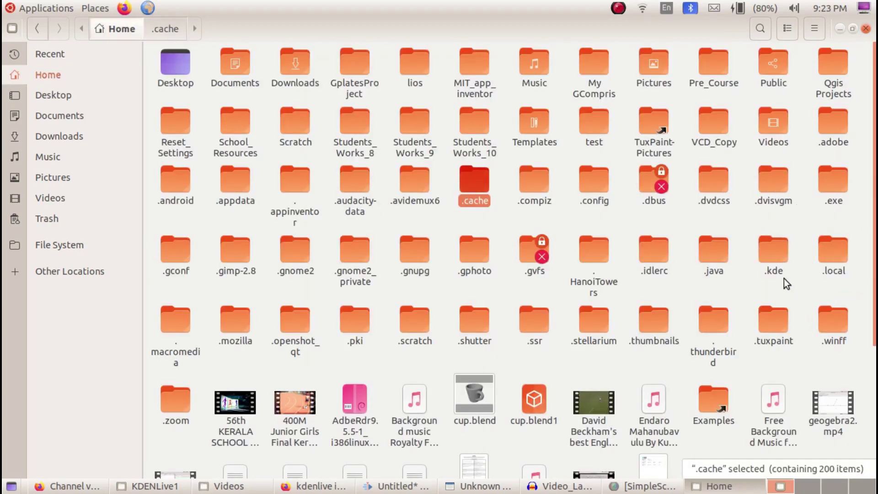
double_click(841, 250)
double_click(168, 61)
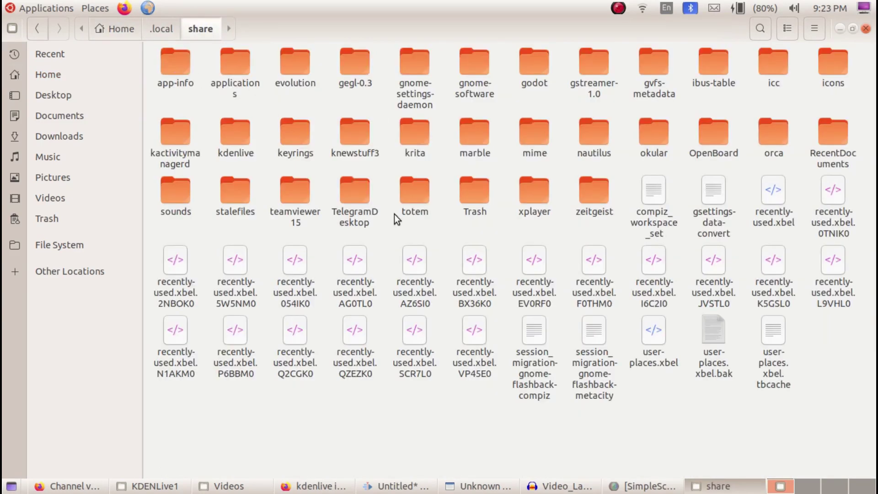
click(234, 131)
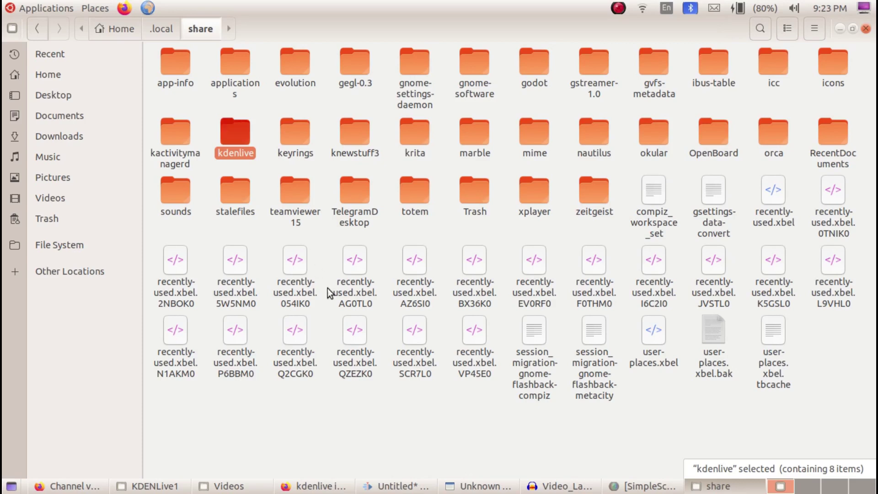
click(398, 487)
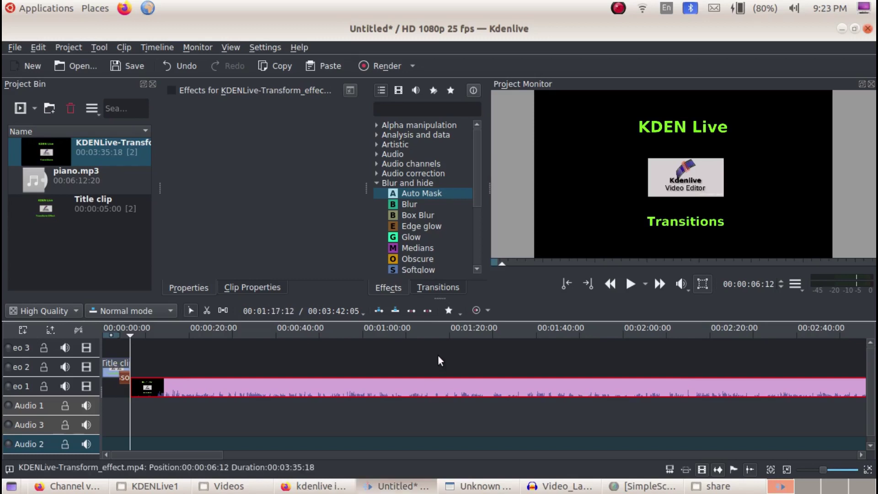